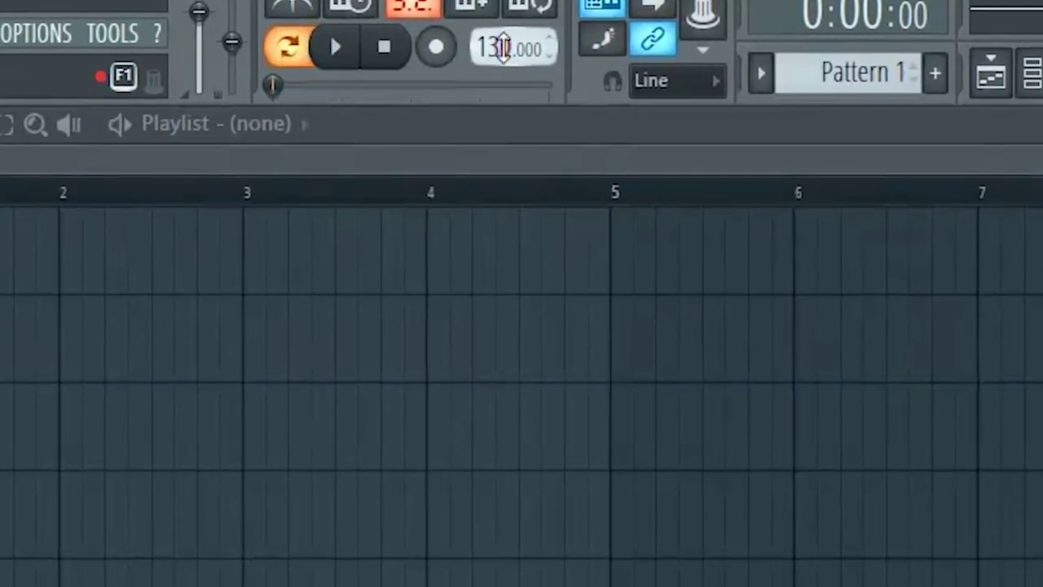
# - Lower the project tempo from 130 to 128 BPM
pyautogui.moveTo(503, 47); pyautogui.dragTo(503, 67)
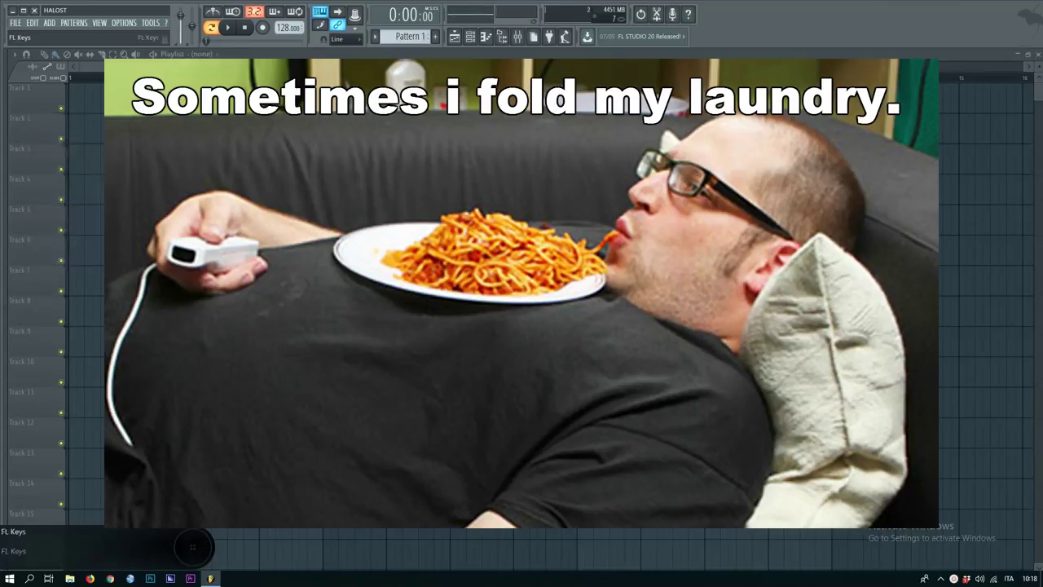
# - Open the FL Keys channel's piano roll and play its melody
pyautogui.click(33, 119)
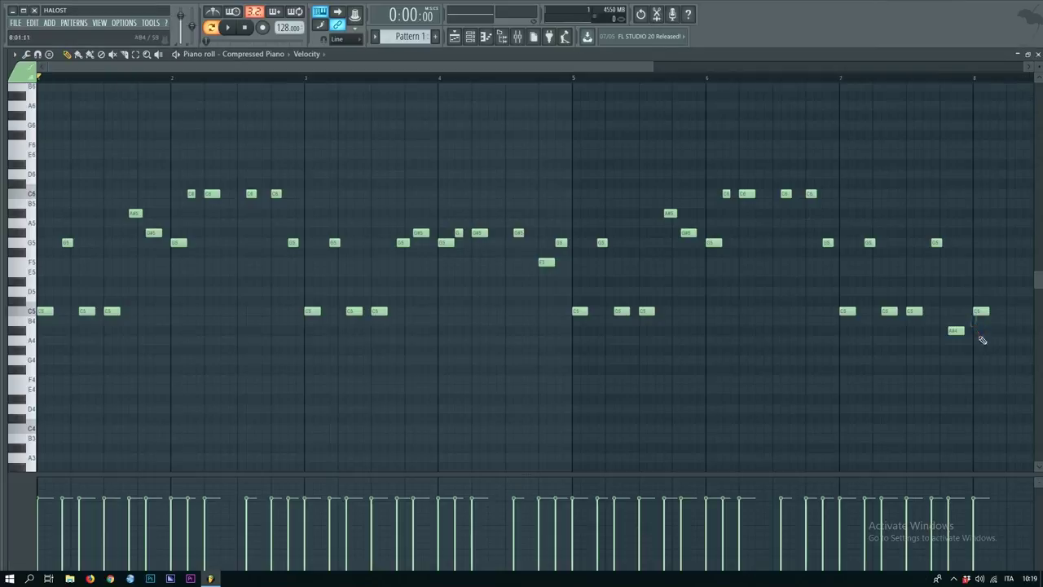
pyautogui.press('space')
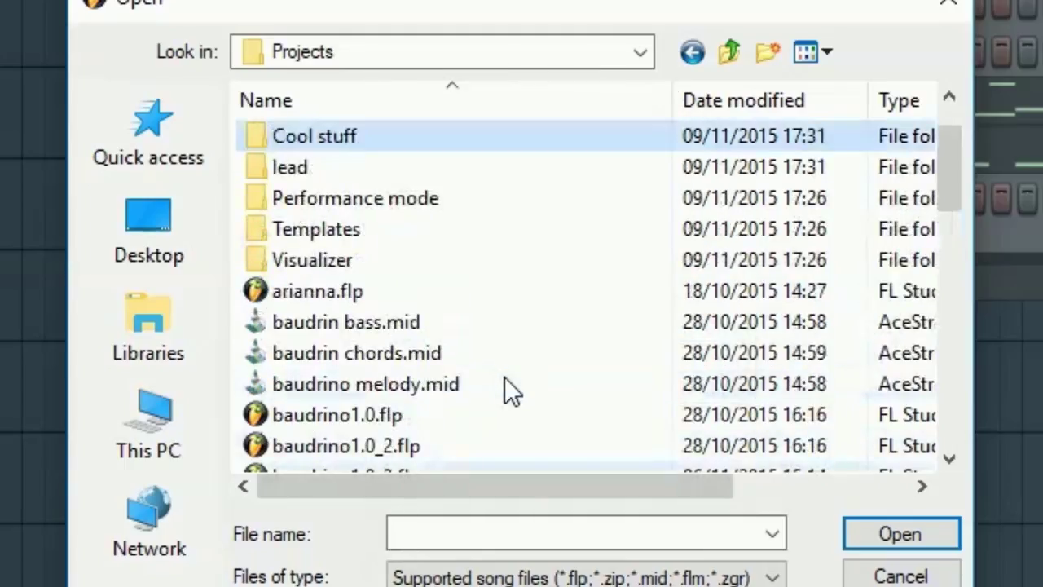
# - Scroll through the Projects folder to find the project file to open
pyautogui.scroll(-4, 510, 376)
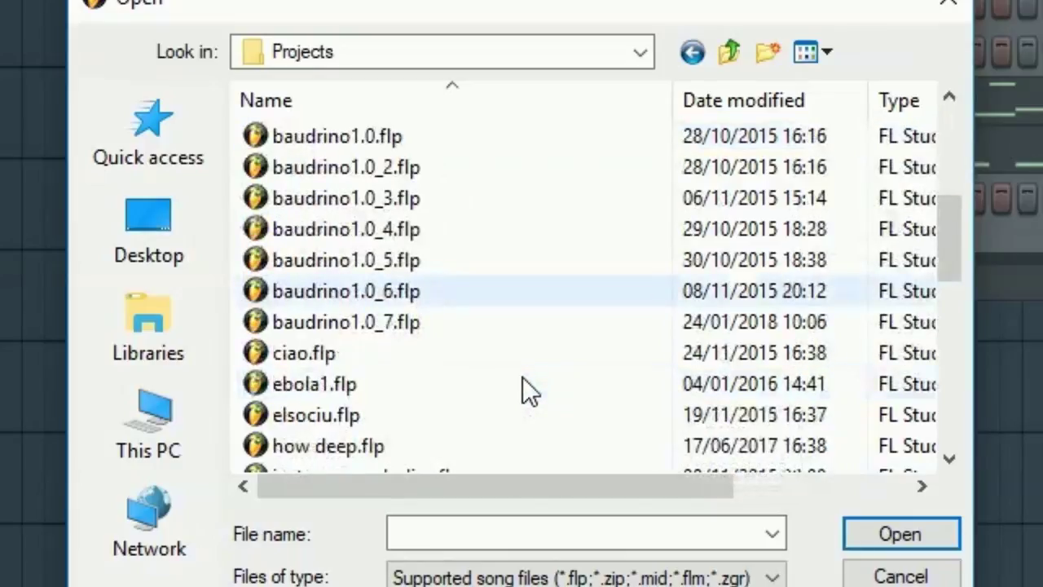
pyautogui.scroll(-4, 522, 378)
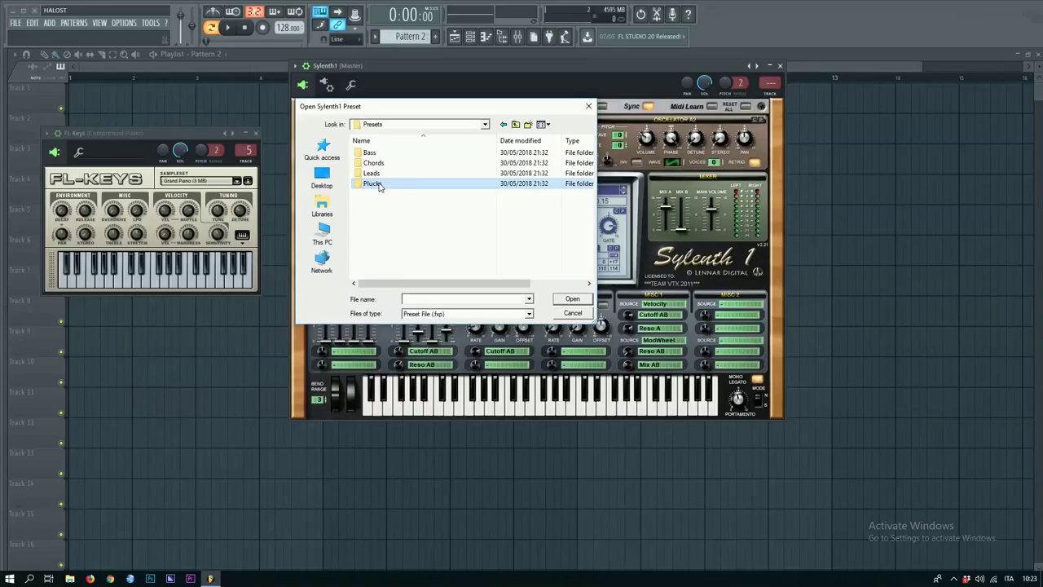
# - Open the Leads preset folder, then paste the lead melody into Lead 2–5 and Pluck 1
pyautogui.doubleClick(376, 173)
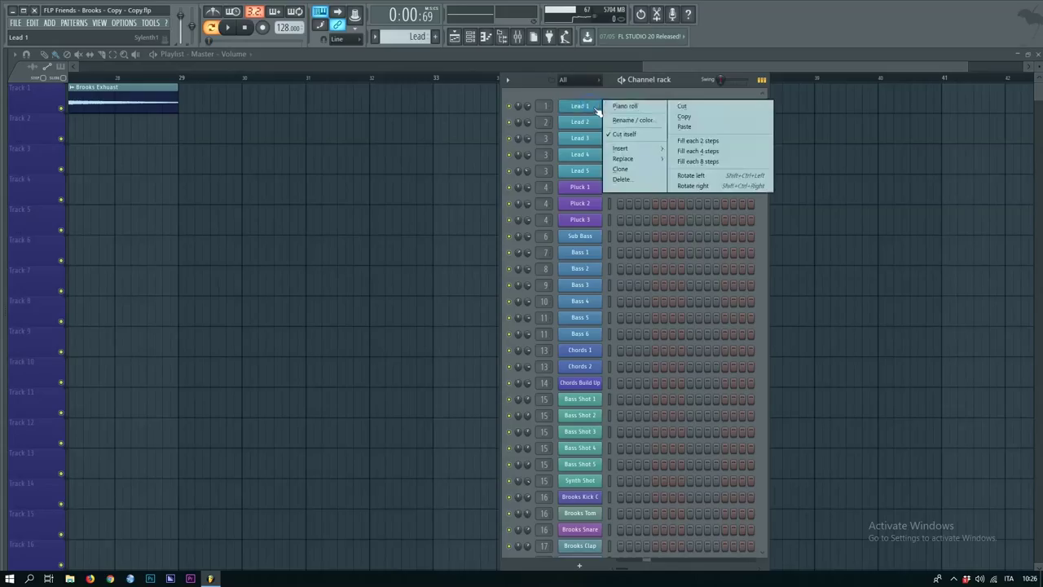
pyautogui.click(683, 120)
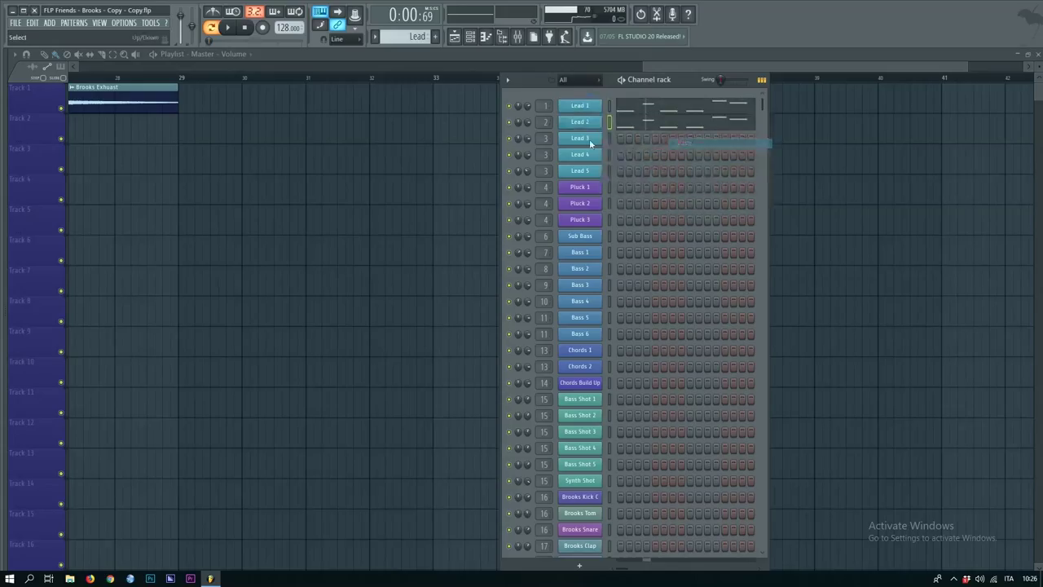
pyautogui.rightClick(591, 138)
pyautogui.click(682, 159)
pyautogui.rightClick(591, 155)
pyautogui.click(682, 175)
pyautogui.rightClick(590, 170)
pyautogui.click(682, 192)
pyautogui.rightClick(591, 186)
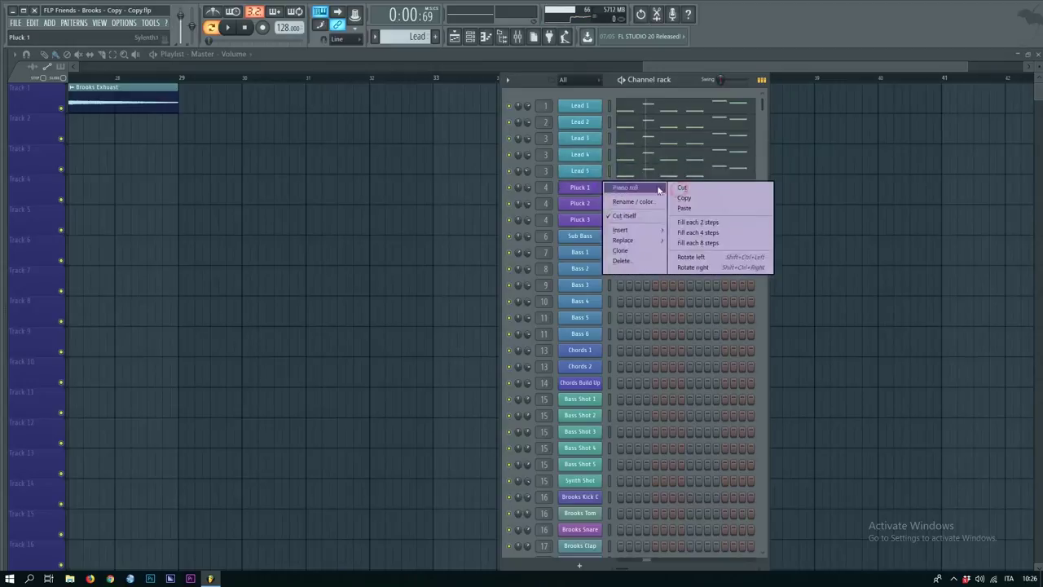
pyautogui.click(682, 208)
pyautogui.rightClick(594, 204)
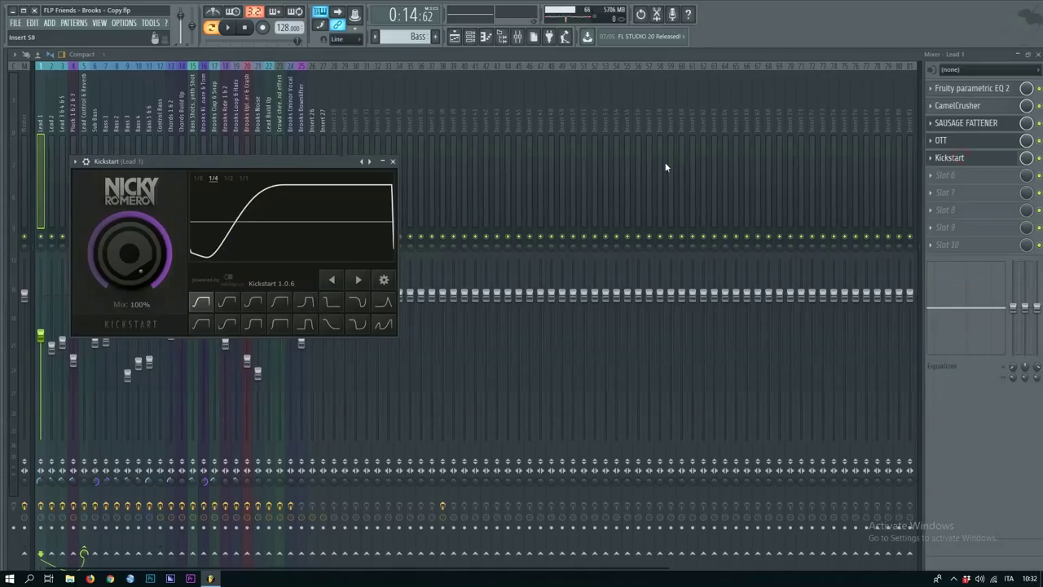
# - Open Lead 1's Fruity parametric EQ 2 and OTT effects to check their settings
pyautogui.click(972, 88)
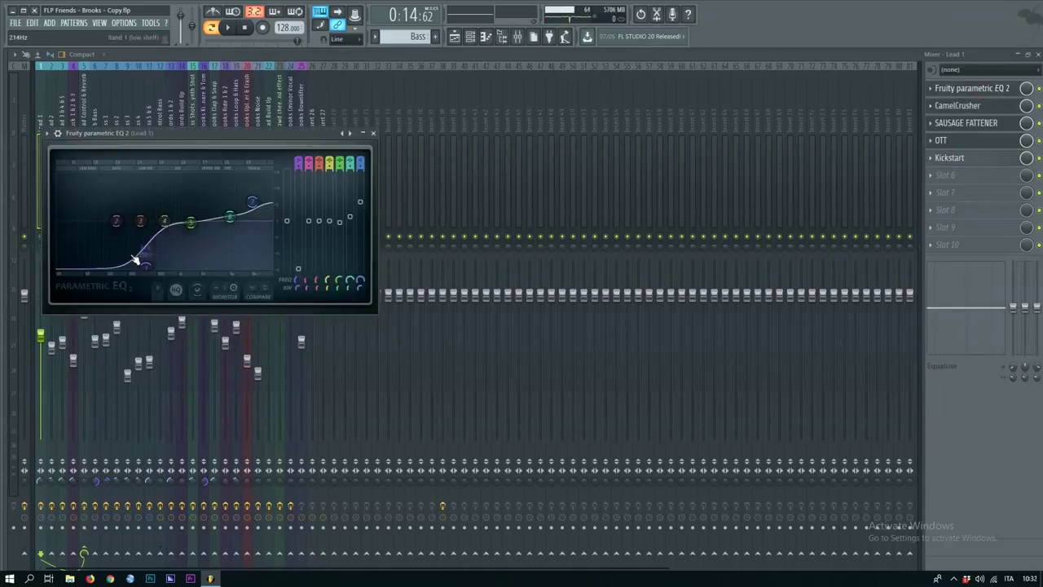
pyautogui.click(940, 140)
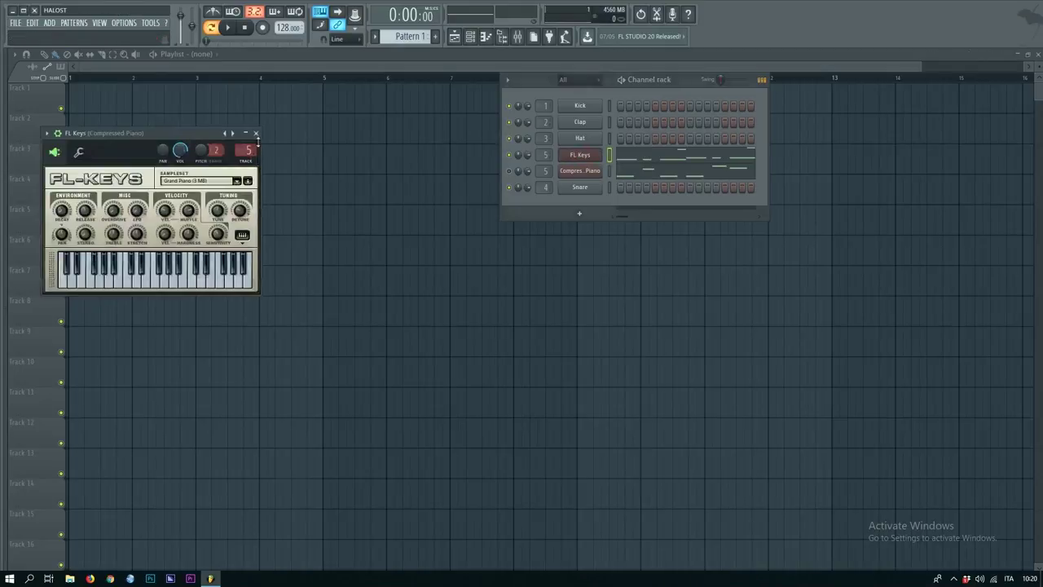
# - Close FL Keys, bring up its notes in the piano roll, and play them back
pyautogui.click(256, 133)
pyautogui.click(670, 160)
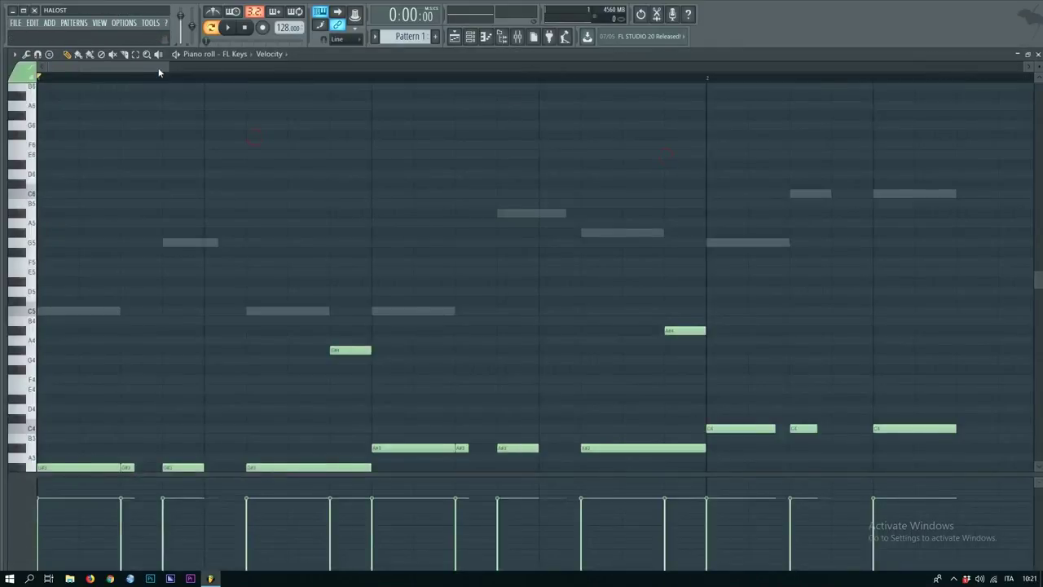
pyautogui.scroll(-5, 159, 73)
pyautogui.press('space')
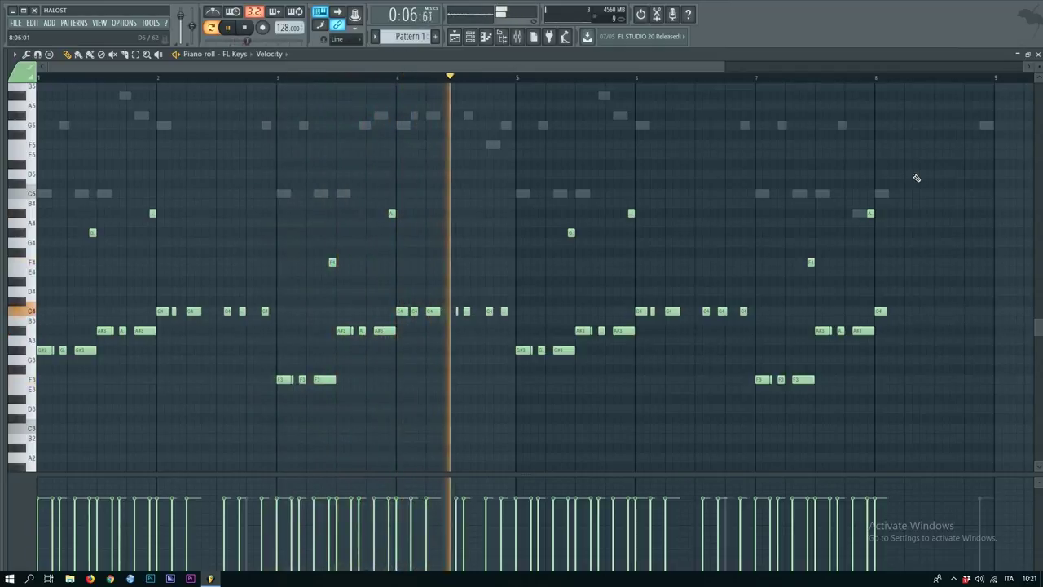
pyautogui.press('space')
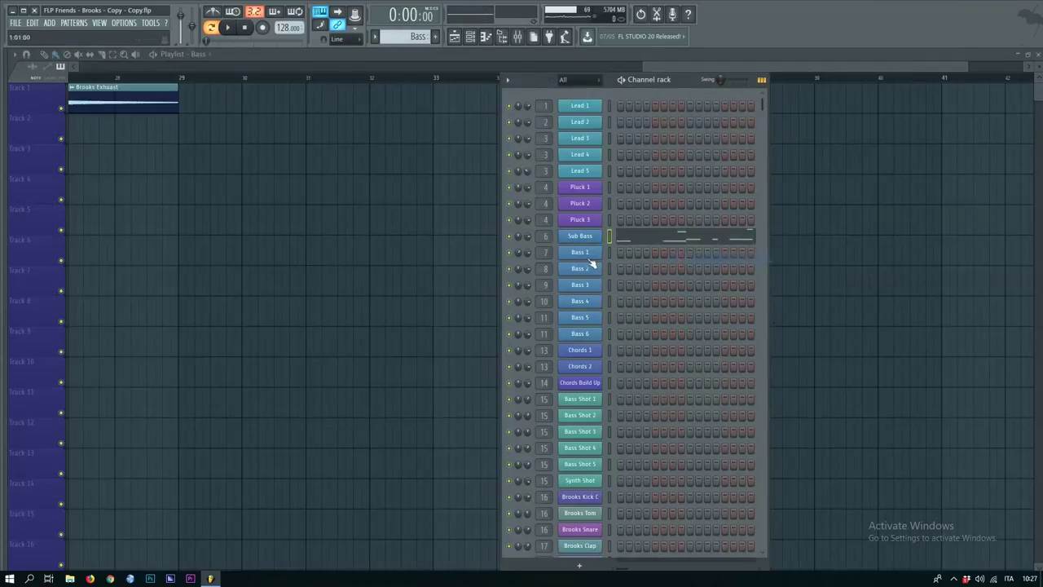
# - Paste the Sub Bass notes into Bass 1 through Bass 6
pyautogui.rightClick(607, 246)
pyautogui.click(673, 272)
pyautogui.rightClick(607, 262)
pyautogui.click(673, 288)
pyautogui.rightClick(607, 279)
pyautogui.click(673, 304)
pyautogui.rightClick(607, 295)
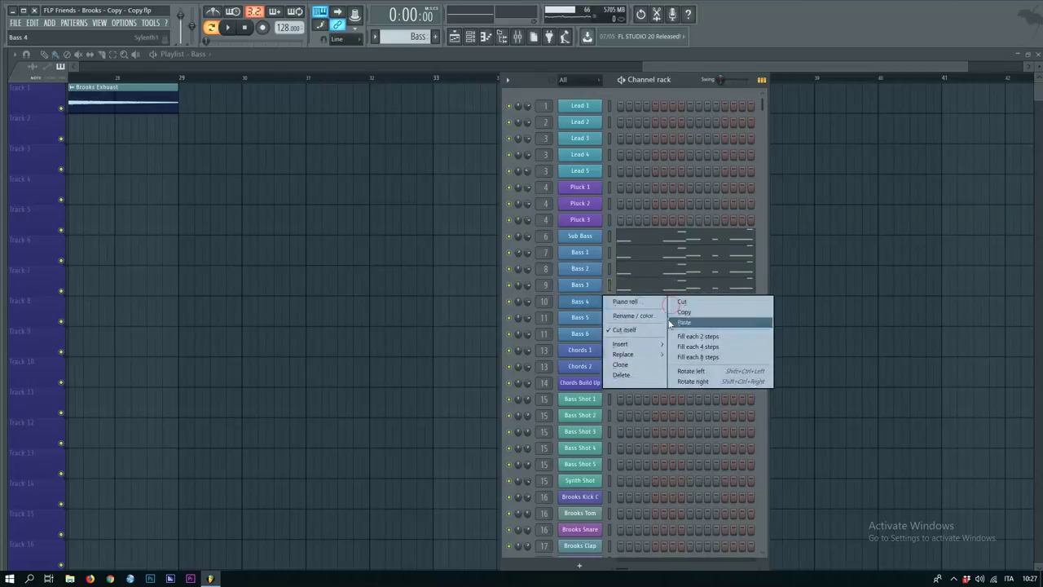
pyautogui.click(673, 322)
pyautogui.rightClick(607, 311)
pyautogui.click(673, 338)
pyautogui.rightClick(607, 328)
pyautogui.click(673, 355)
# - Paste the copied notes into Chords 1 and Chords 2, then select Chords Build Up
pyautogui.rightClick(607, 344)
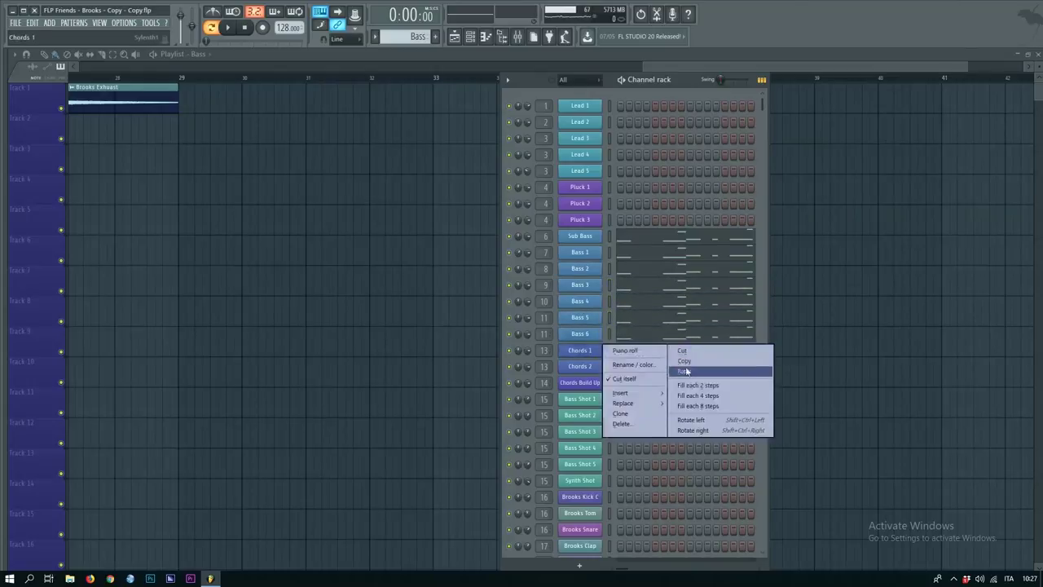
pyautogui.click(687, 372)
pyautogui.rightClick(607, 361)
pyautogui.click(673, 387)
pyautogui.rightClick(607, 376)
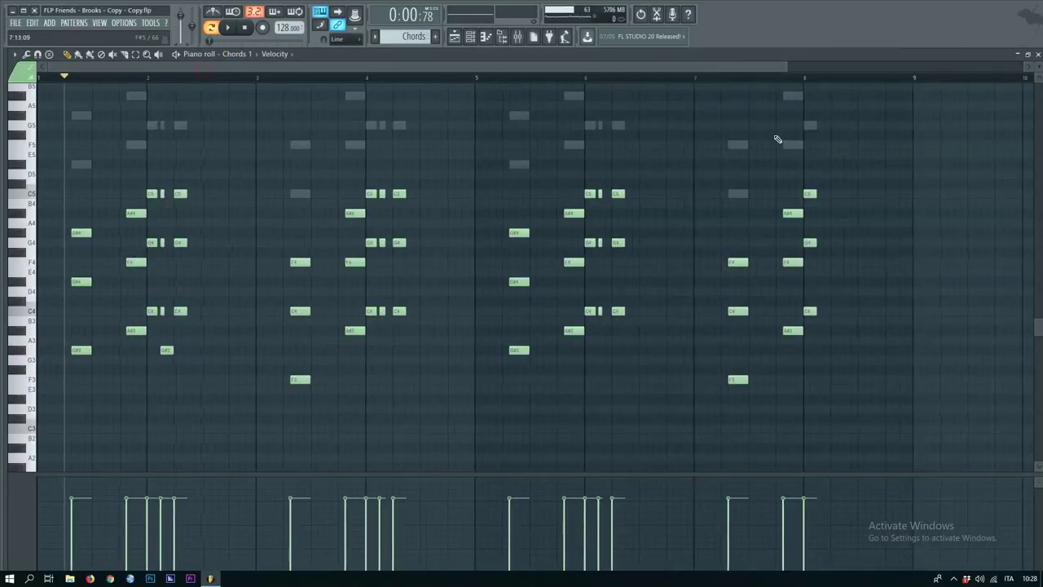
# - Stop the running playback, then play and stop the Chords 1 notes
pyautogui.click(176, 54)
pyautogui.press('space')
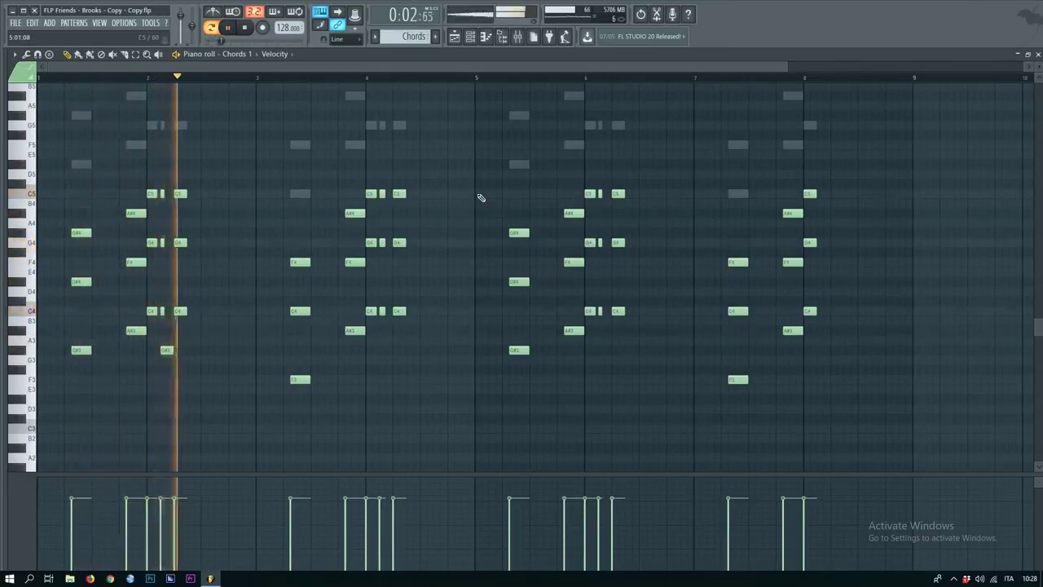
pyautogui.press('space')
pyautogui.press('space')
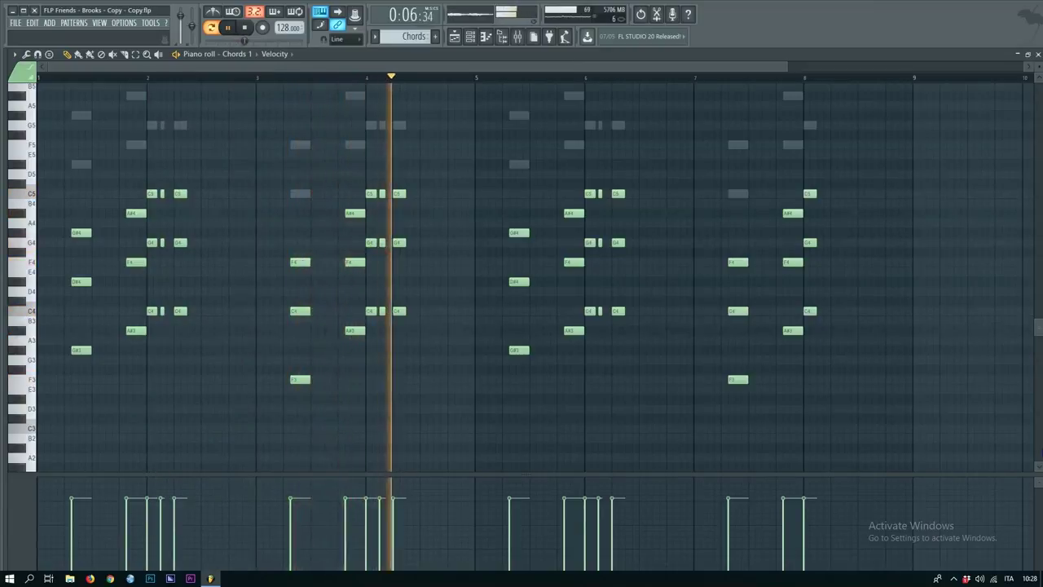
pyautogui.press('space')
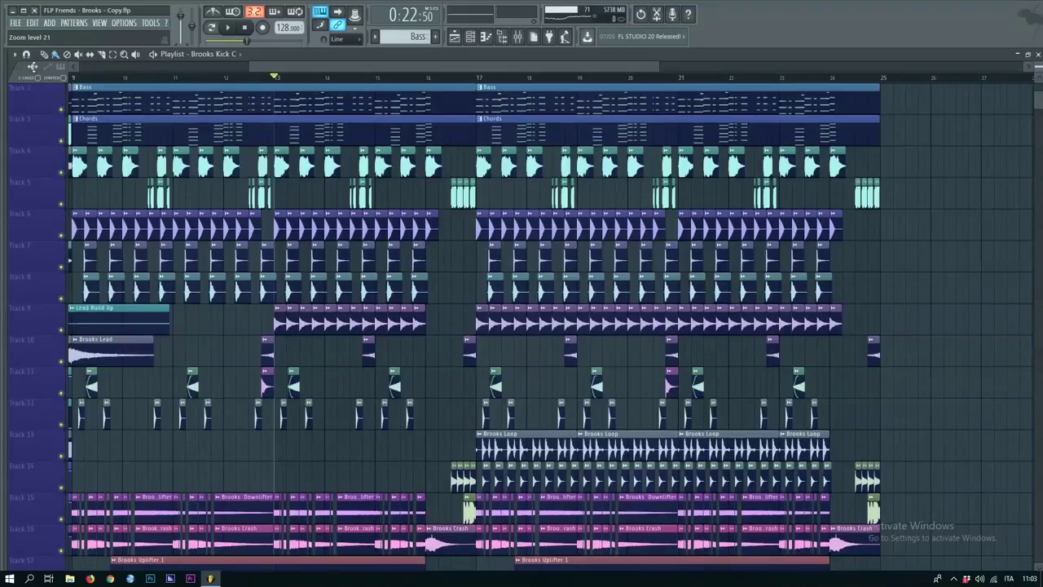
# - Jump the playlist to bar 13, listen to the arrangement, then stop playback
pyautogui.scroll(3, 33, 65)
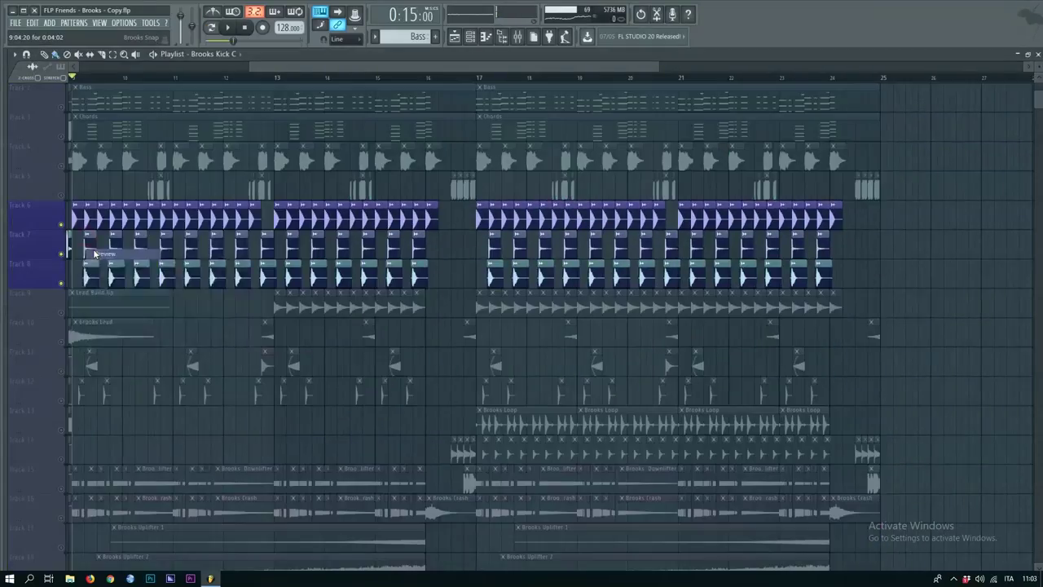
pyautogui.click(286, 315)
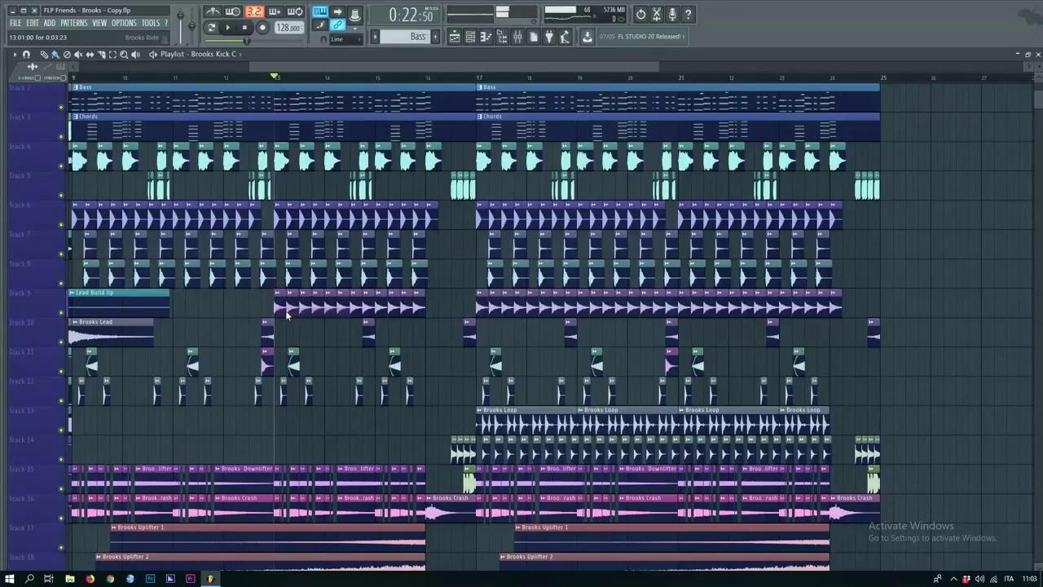
pyautogui.scroll(3, 101, 211)
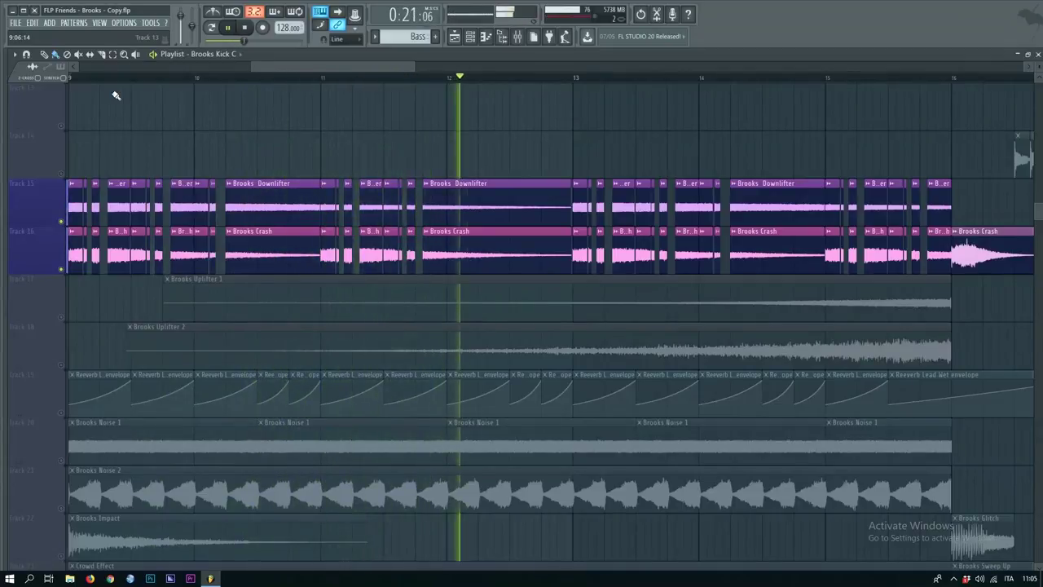
pyautogui.press('space')
# - Preview the Crowd Effect sample from its clip menu
pyautogui.scroll(-3, 89, 326)
pyautogui.click(93, 348)
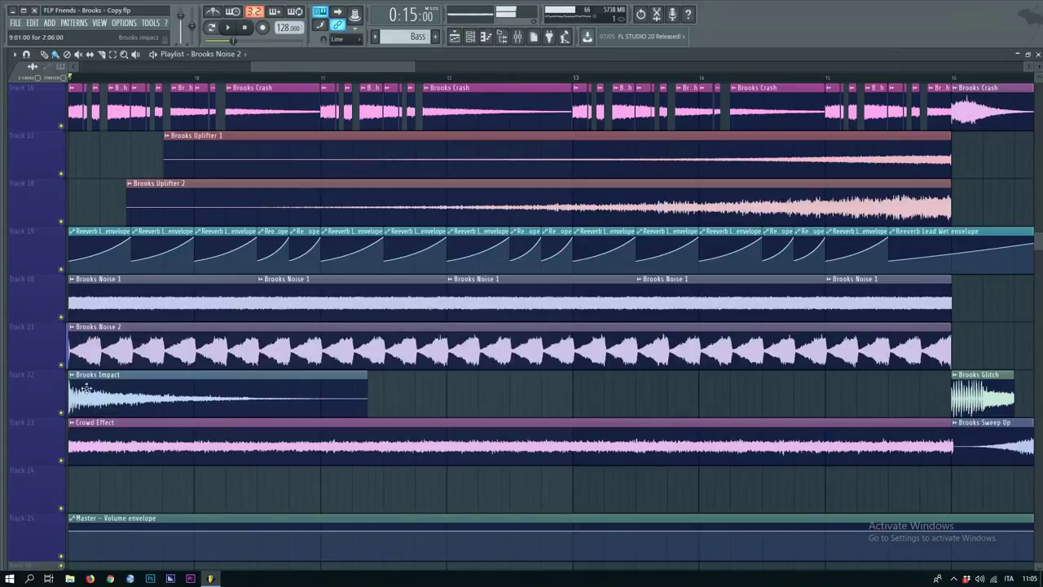
pyautogui.click(72, 422)
pyautogui.click(95, 441)
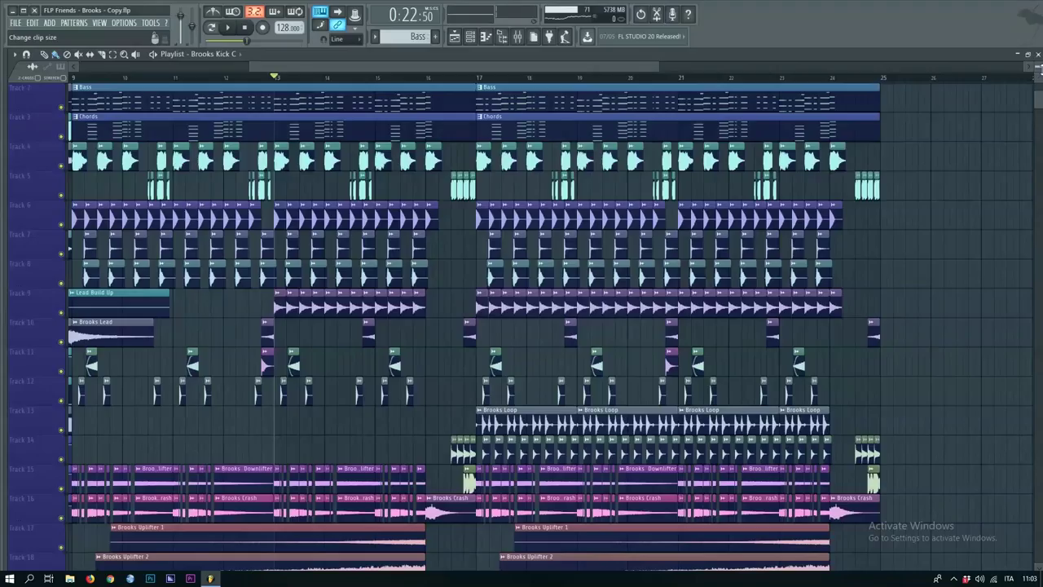
# - Zoom the Playlist to view the full Brooks drop arrangement
pyautogui.scroll(4, 33, 65)
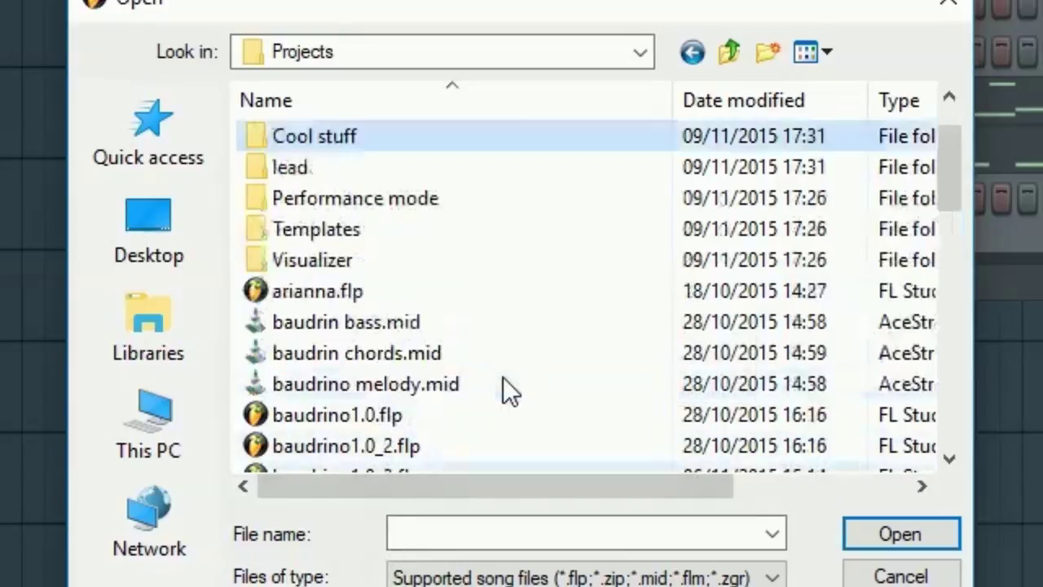
pyautogui.scroll(-4, 510, 374)
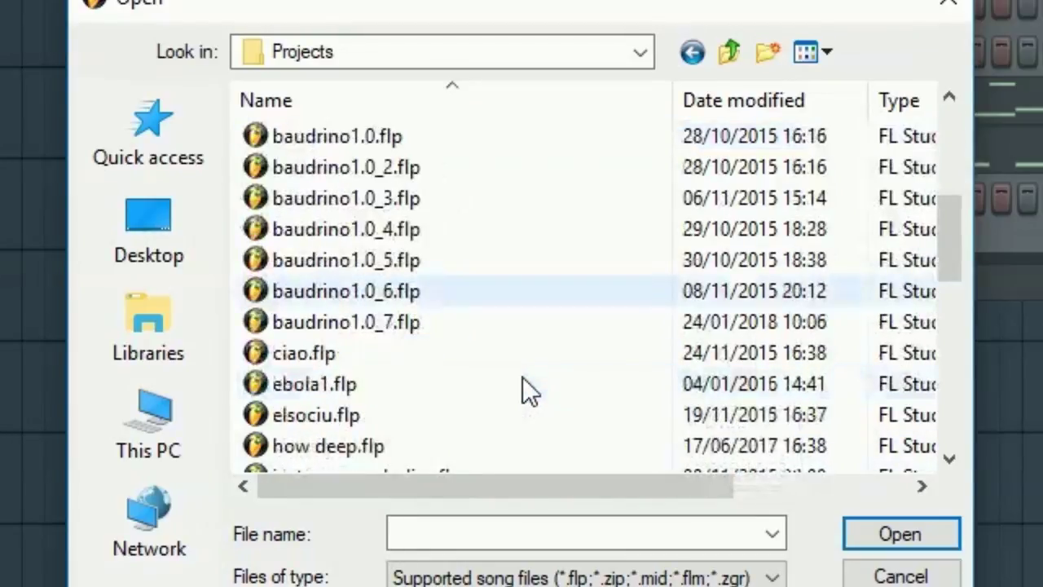